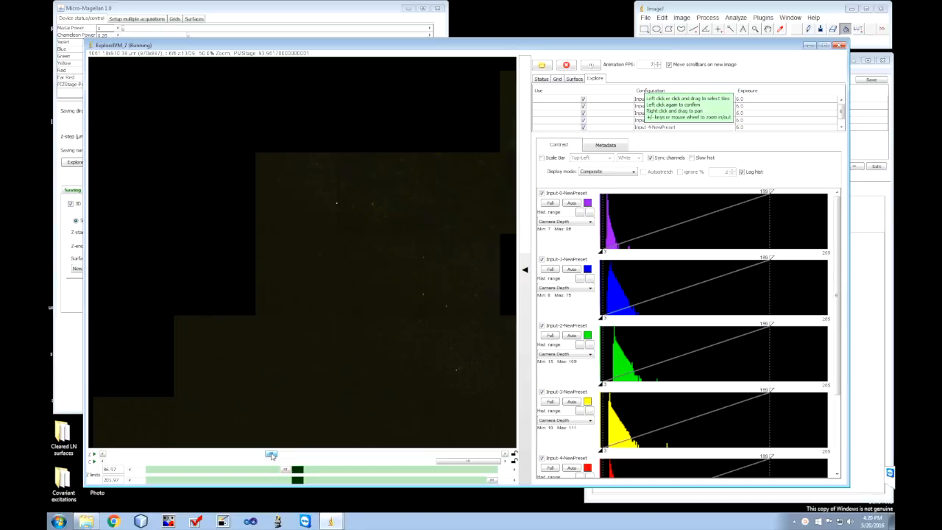
# - Inspect a deeper Z slice of the explored tissue and show the New Region 4 grid over it
pyautogui.moveTo(270, 455); pyautogui.dragTo(427, 455)
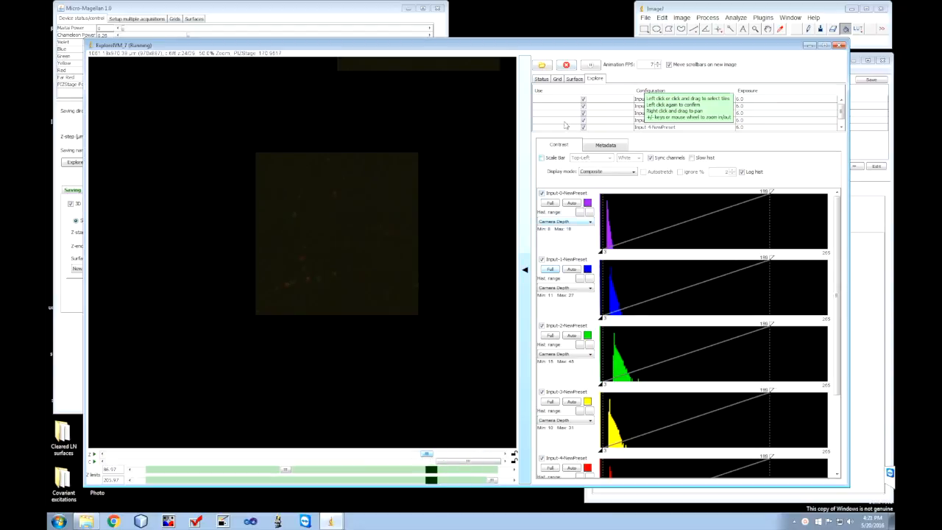
pyautogui.click(557, 78)
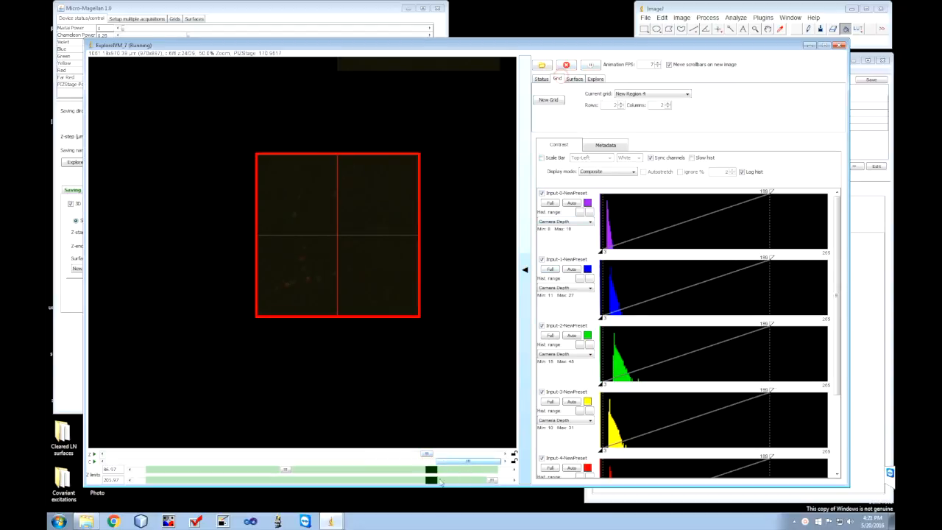
# - Create a covariant pairing with PIZStage-Position as the independent variable and EOM2-Volts as the dependent variable
pyautogui.click(127, 6)
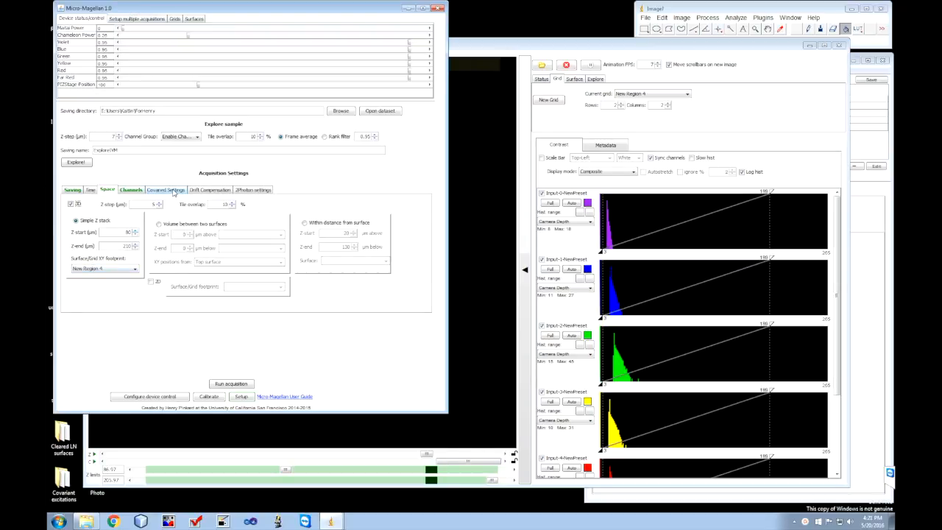
pyautogui.click(173, 192)
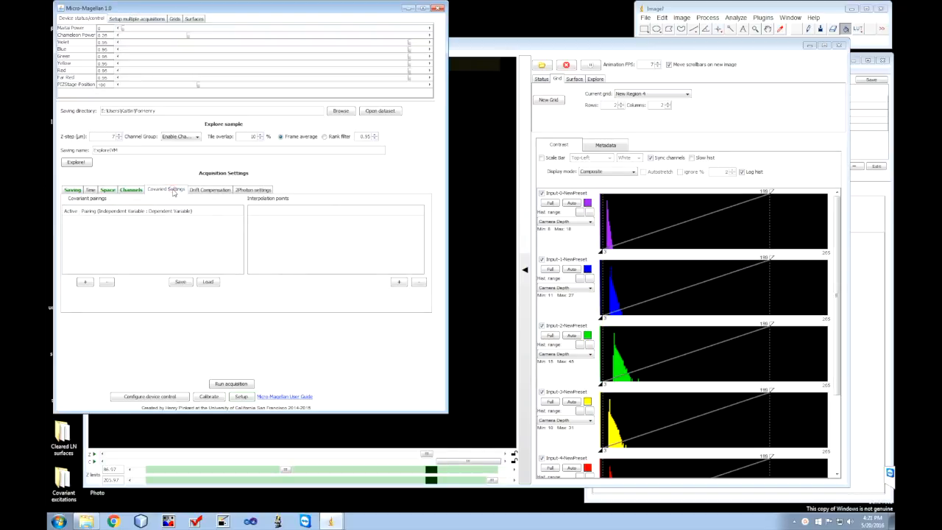
pyautogui.click(86, 283)
pyautogui.moveTo(225, 44); pyautogui.dragTo(228, 147)
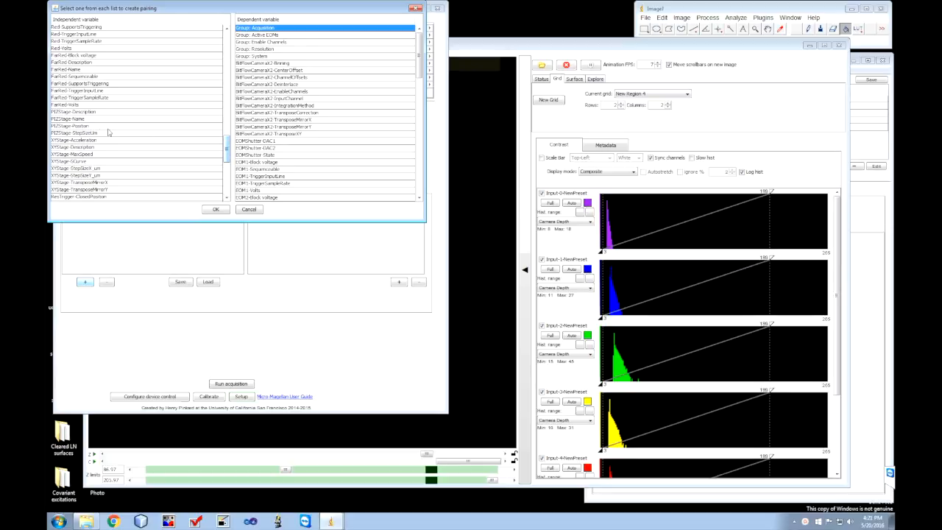
pyautogui.click(85, 128)
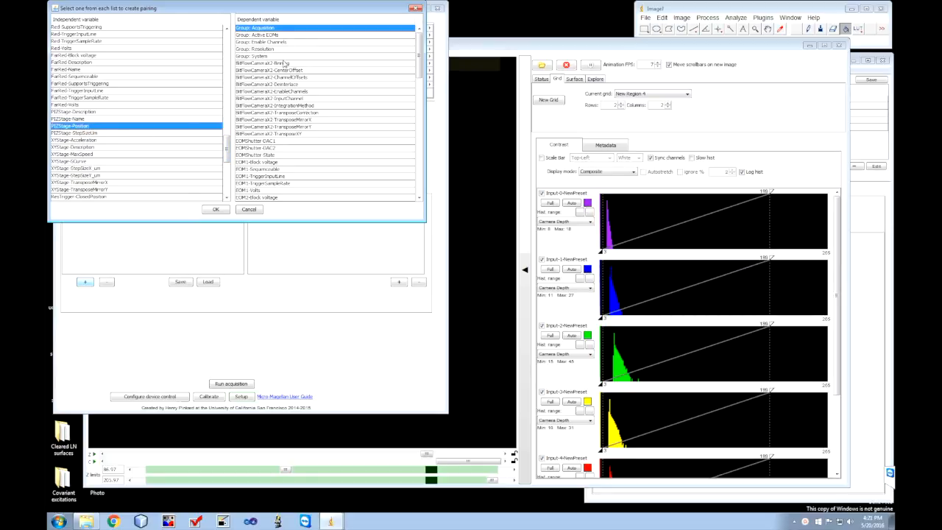
pyautogui.scroll(-7, 419, 65)
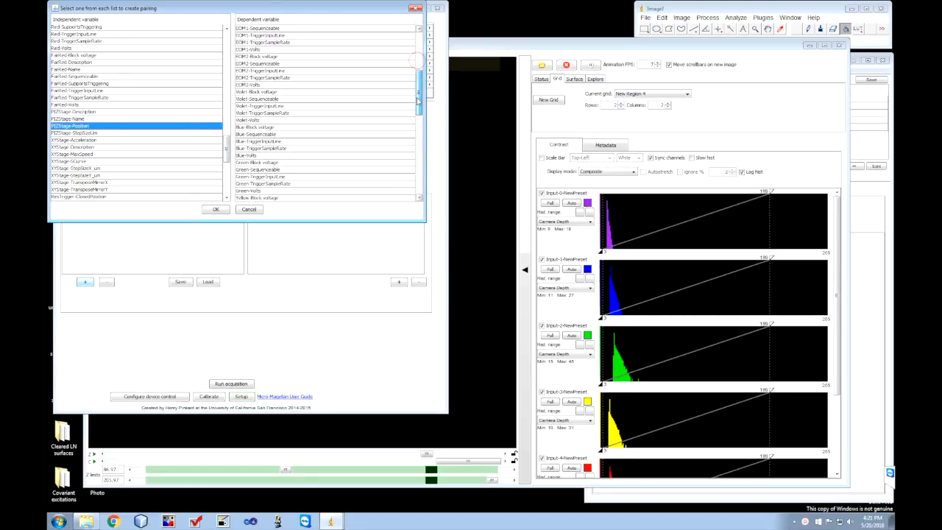
pyautogui.click(249, 86)
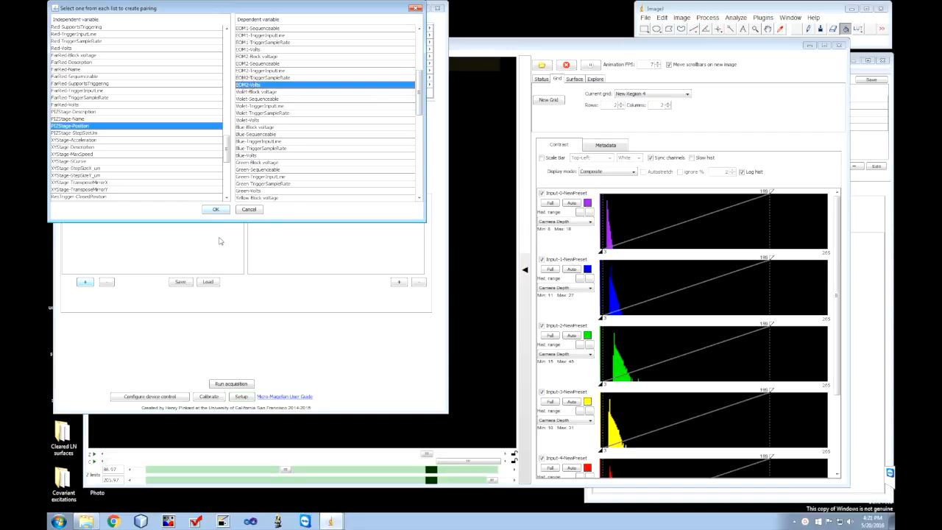
pyautogui.click(214, 209)
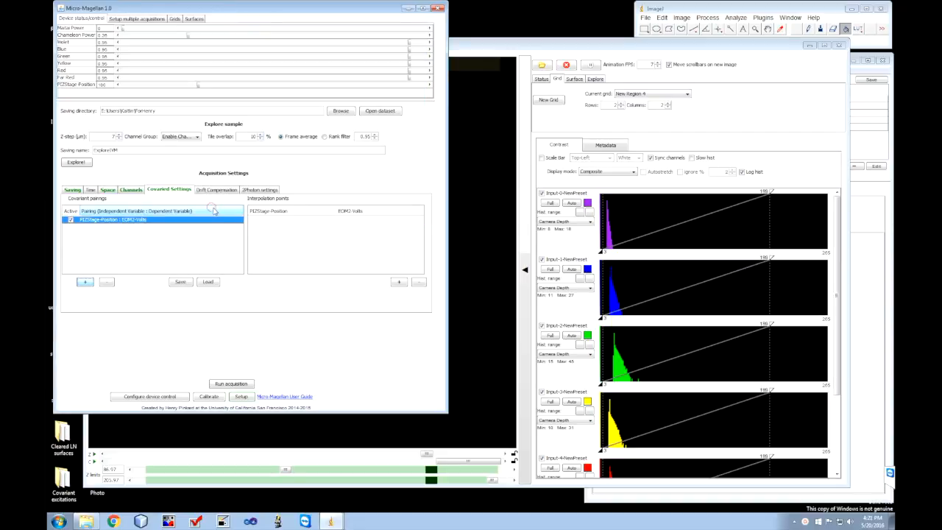
# - Add an interpolation point to the pairing, check the shallow slice's depth, and set the point's PIZStage-Position to 86
pyautogui.click(398, 286)
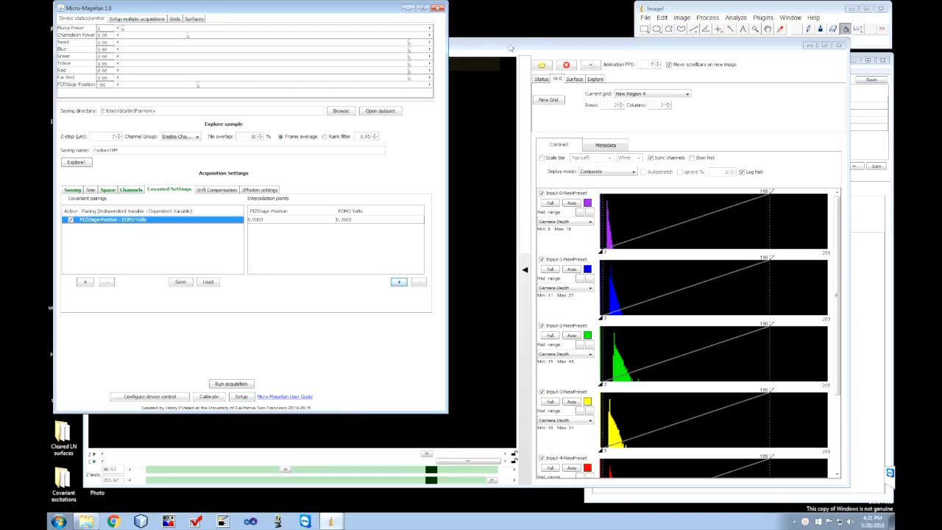
pyautogui.click(523, 46)
pyautogui.moveTo(426, 454); pyautogui.dragTo(262, 454)
pyautogui.click(308, 7)
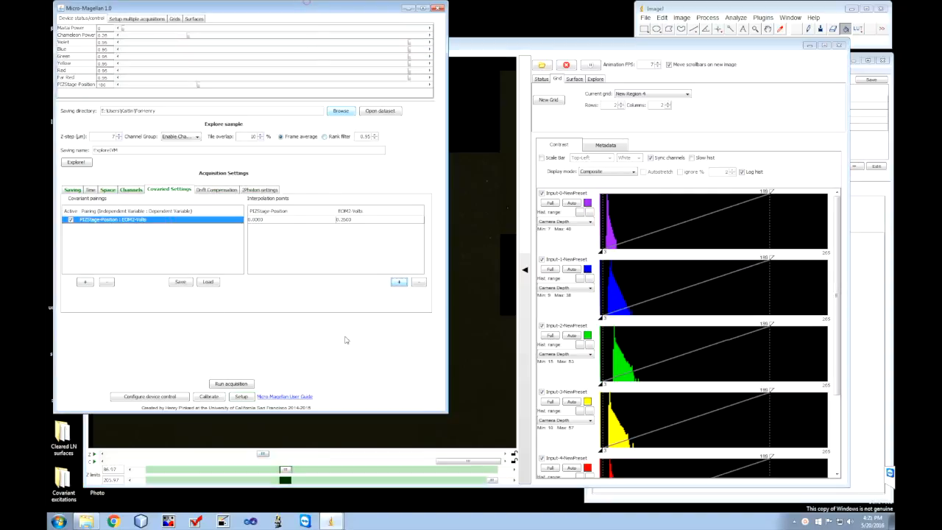
pyautogui.tripleClick(259, 221)
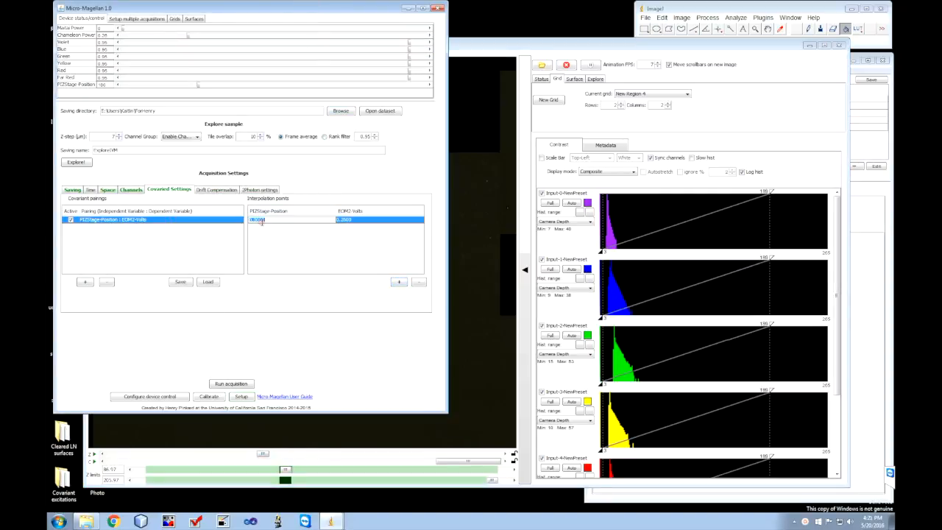
pyautogui.write('86')
pyautogui.press('Return')
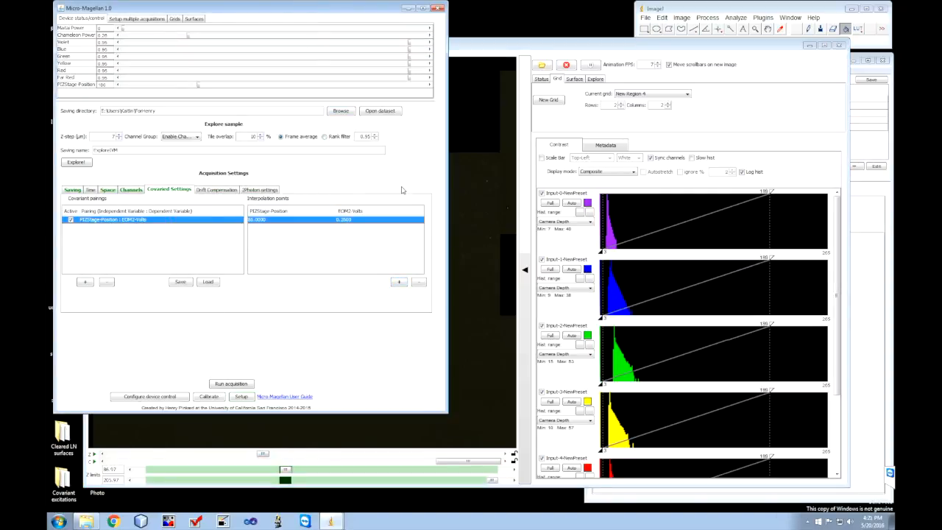
# - Move the explore view to the slice at about 136 µm and set both Z limits to 135.97
pyautogui.click(548, 42)
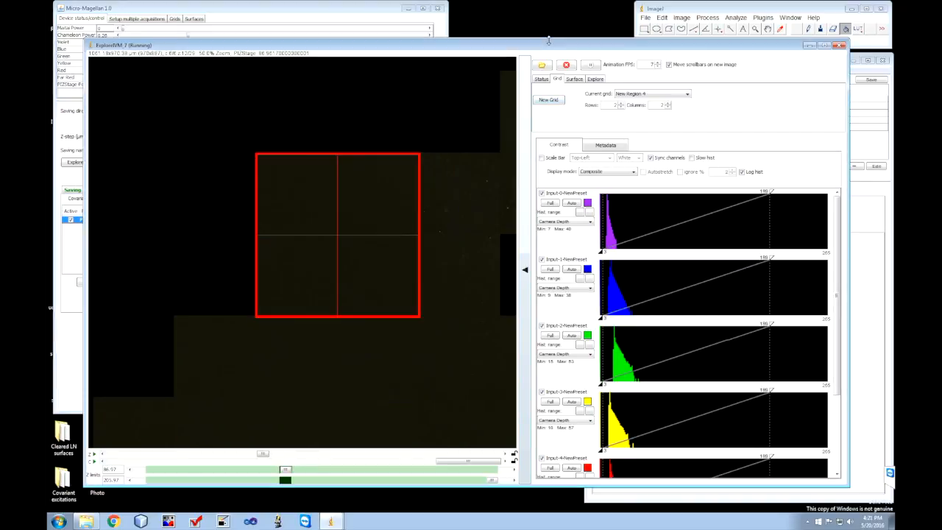
pyautogui.moveTo(263, 453); pyautogui.dragTo(344, 454)
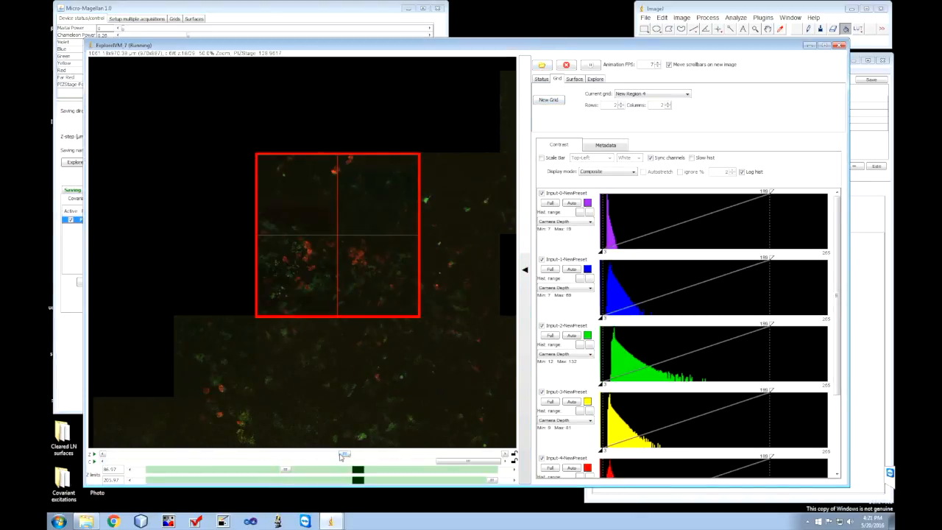
pyautogui.click(597, 80)
pyautogui.moveTo(344, 454); pyautogui.dragTo(358, 454)
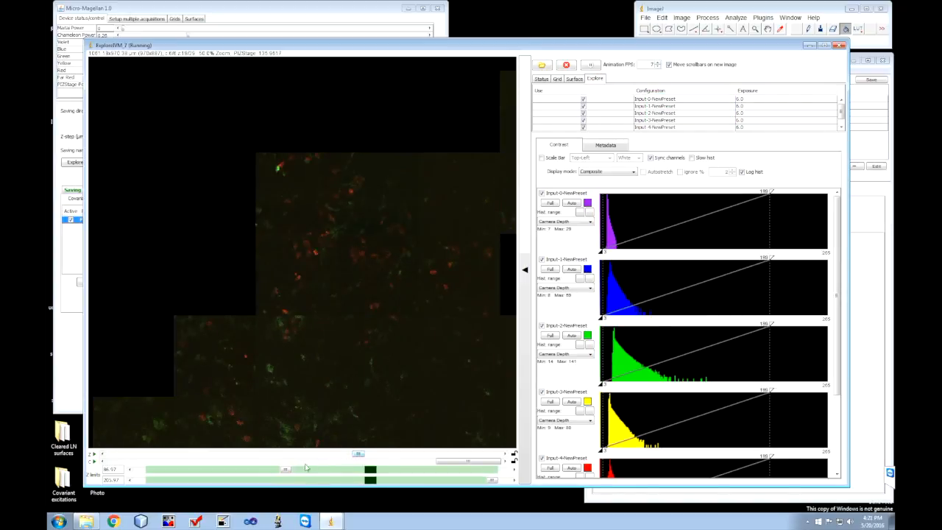
pyautogui.moveTo(285, 468); pyautogui.dragTo(370, 469)
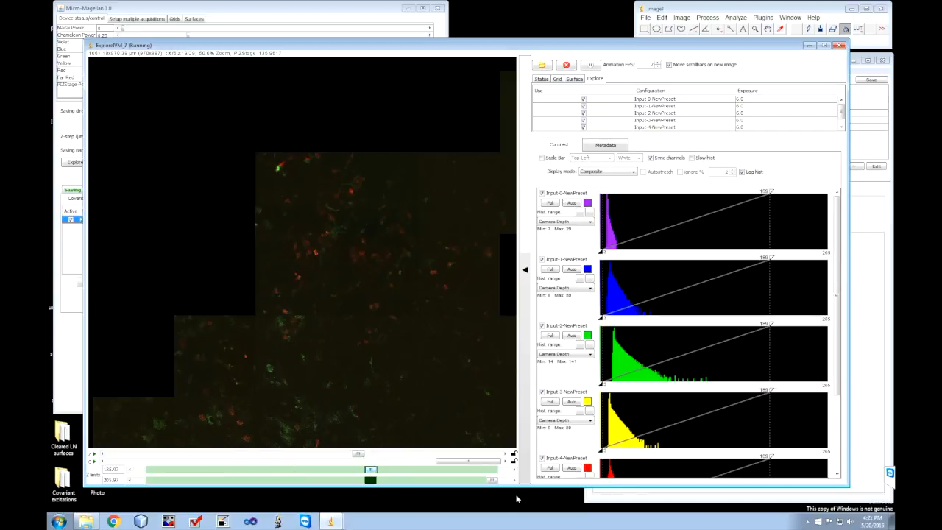
pyautogui.moveTo(492, 480); pyautogui.dragTo(372, 481)
# - Set Chameleon Power to 0.28 and re-image the tiles of the grid region at the 135.97 depth
pyautogui.click(245, 6)
pyautogui.doubleClick(106, 34)
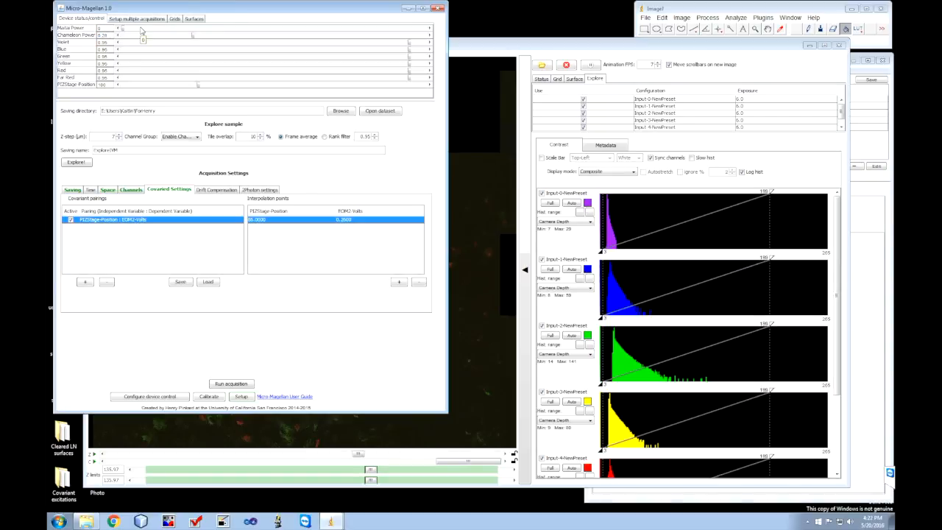
pyautogui.click(518, 59)
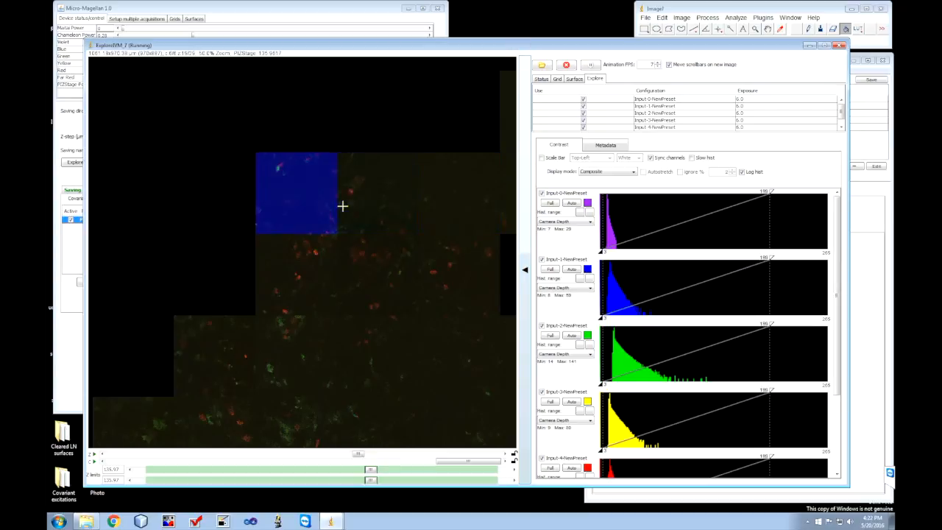
pyautogui.moveTo(338, 212); pyautogui.dragTo(361, 255)
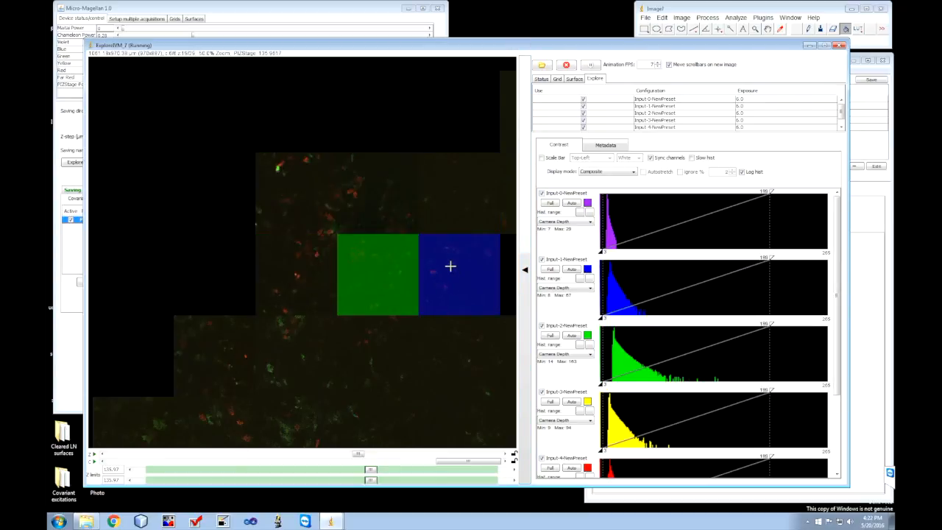
# - Set Chameleon Power to 0.3 and re-image the same tiles at the 135.97 depth
pyautogui.click(275, 18)
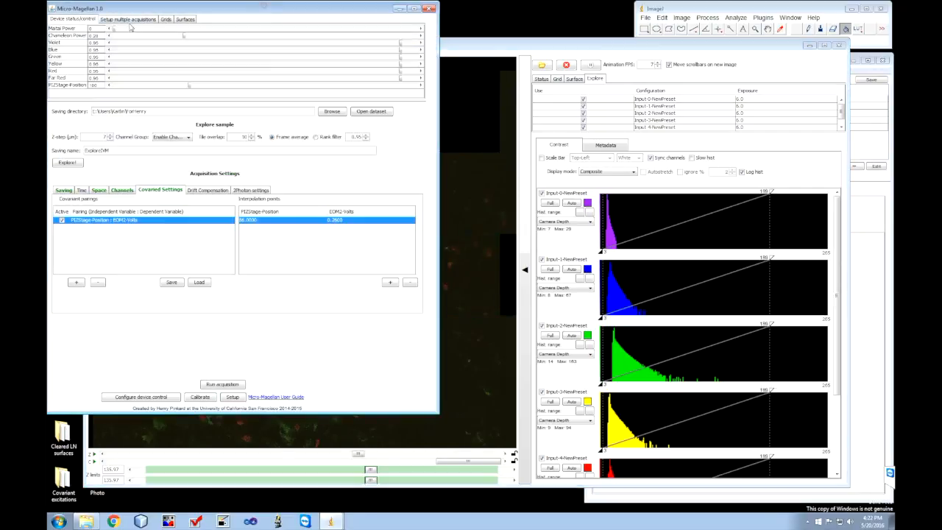
pyautogui.moveTo(92, 36); pyautogui.dragTo(50, 40)
pyautogui.write('0.3')
pyautogui.click(530, 44)
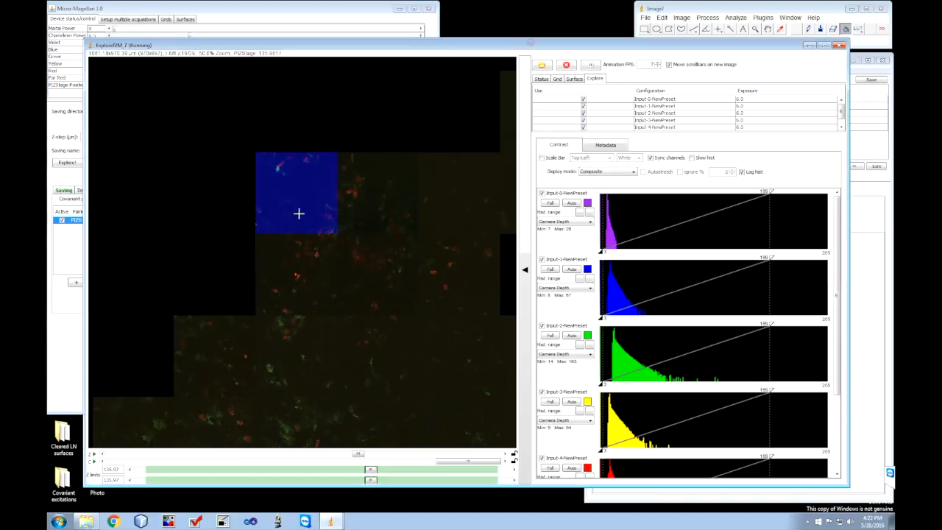
pyautogui.click(354, 258)
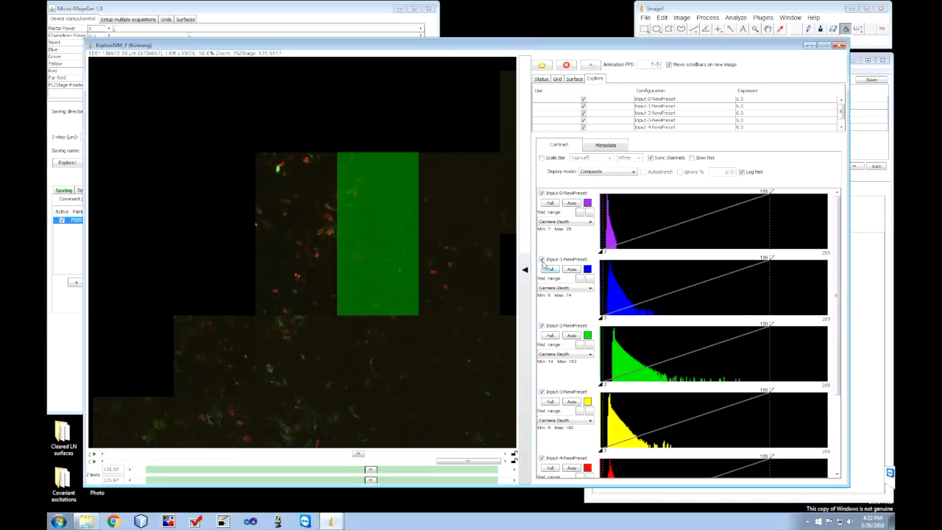
# - Add a second interpolation point with PIZStage-Position 135 and EOM2-Volts 0.3
pyautogui.click(67, 260)
pyautogui.click(390, 282)
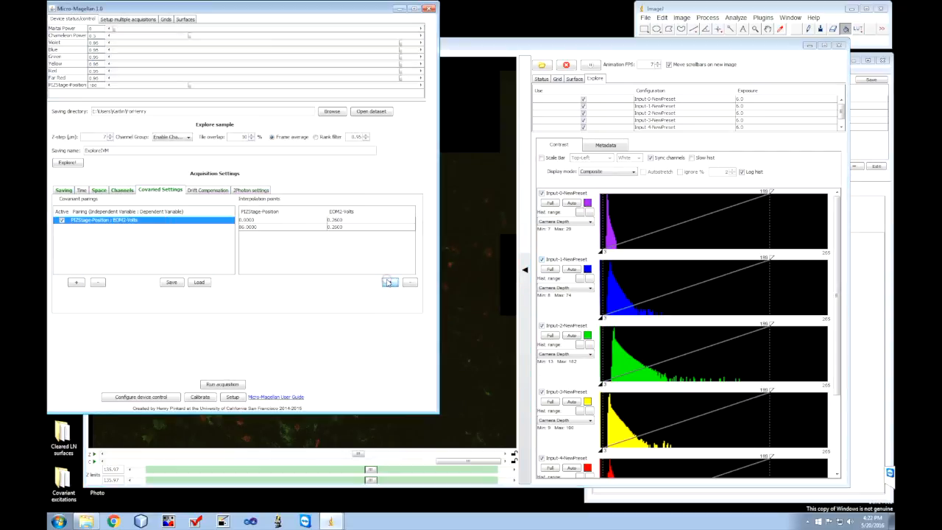
pyautogui.doubleClick(250, 220)
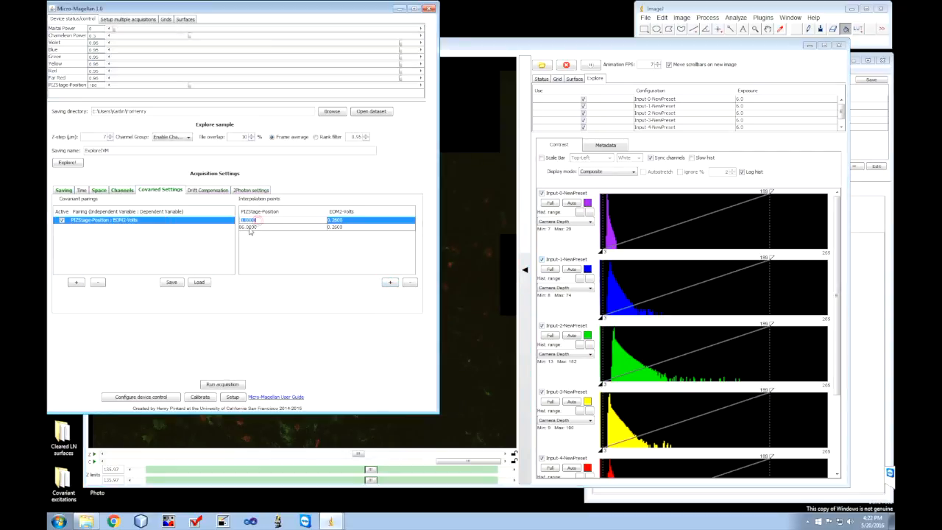
pyautogui.press('Return')
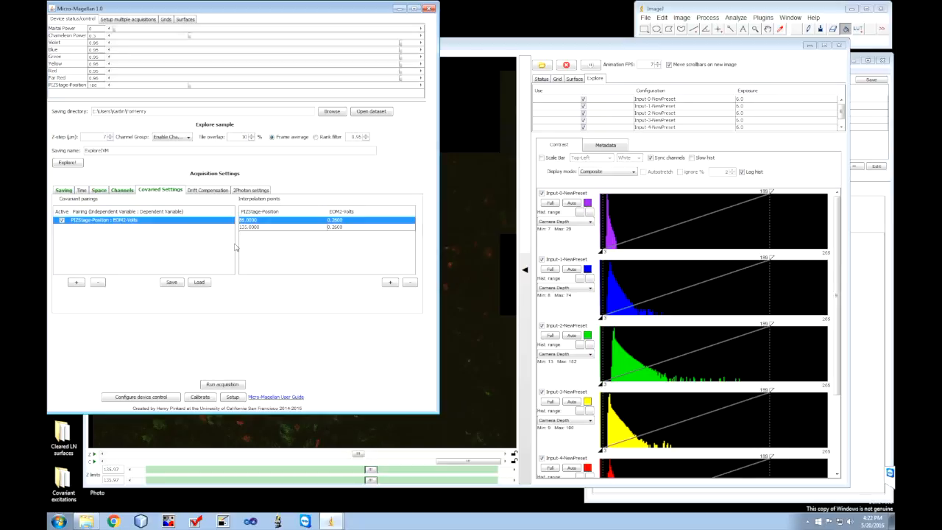
pyautogui.doubleClick(337, 228)
pyautogui.write('.3')
pyautogui.press('Return')
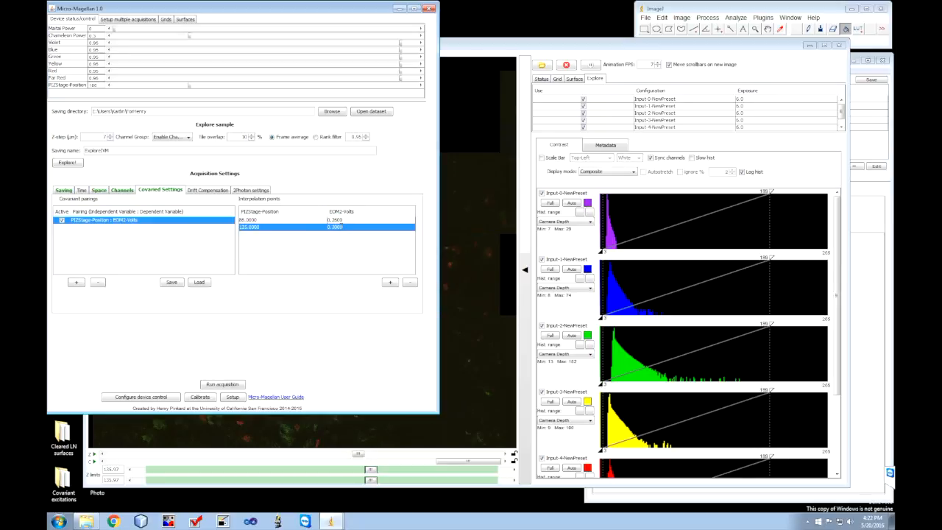
# - Move the explore view to the slice at about 157 µm, set both Z limits to 156.97 and re-image the region's tiles
pyautogui.click(521, 51)
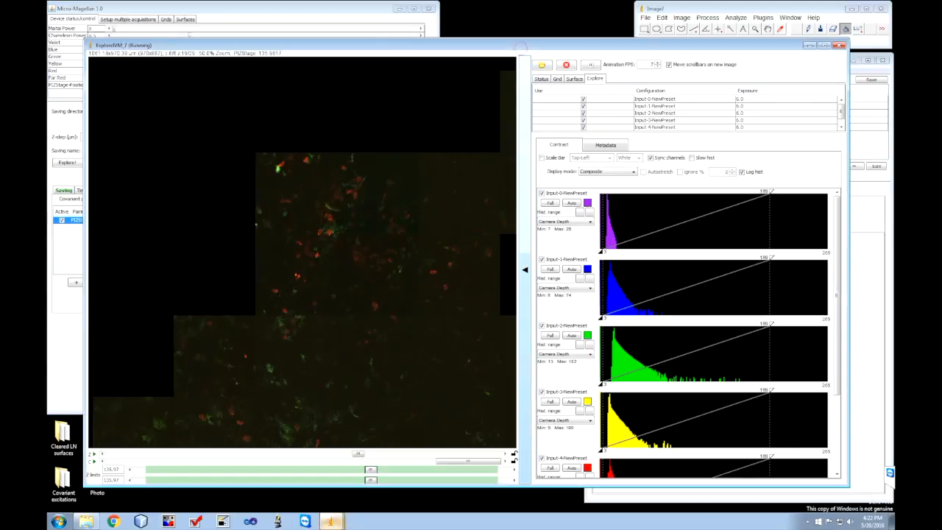
pyautogui.moveTo(374, 454); pyautogui.dragTo(392, 456)
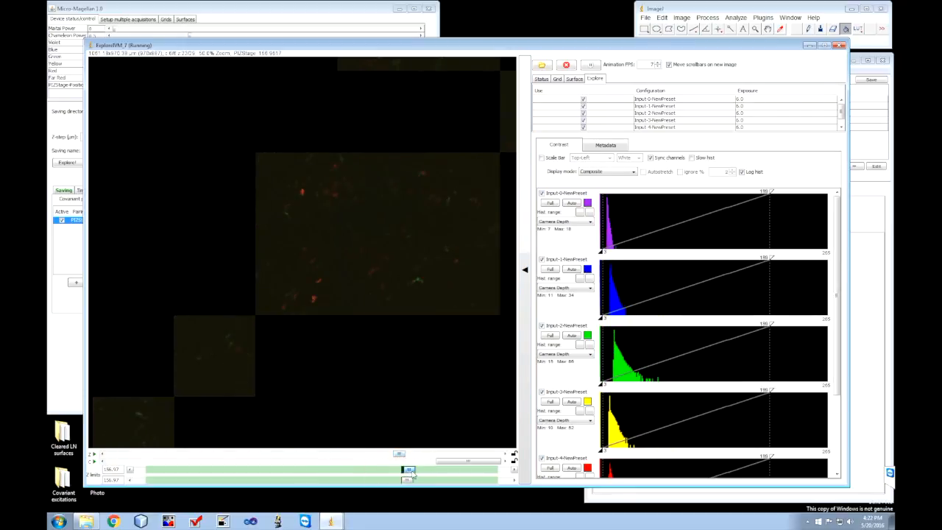
pyautogui.click(366, 250)
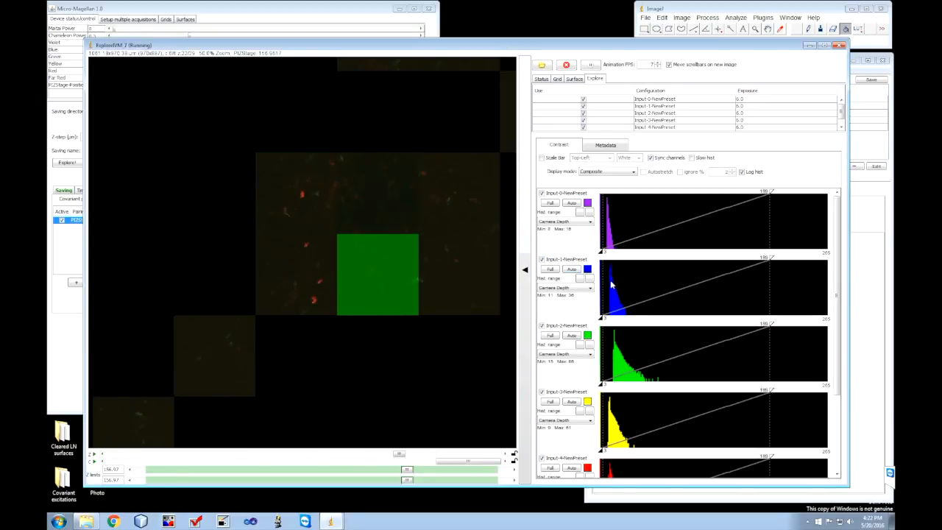
# - Set Chameleon Power to 0.34 and re-image the region's tiles at the 156.97 depth
pyautogui.click(273, 6)
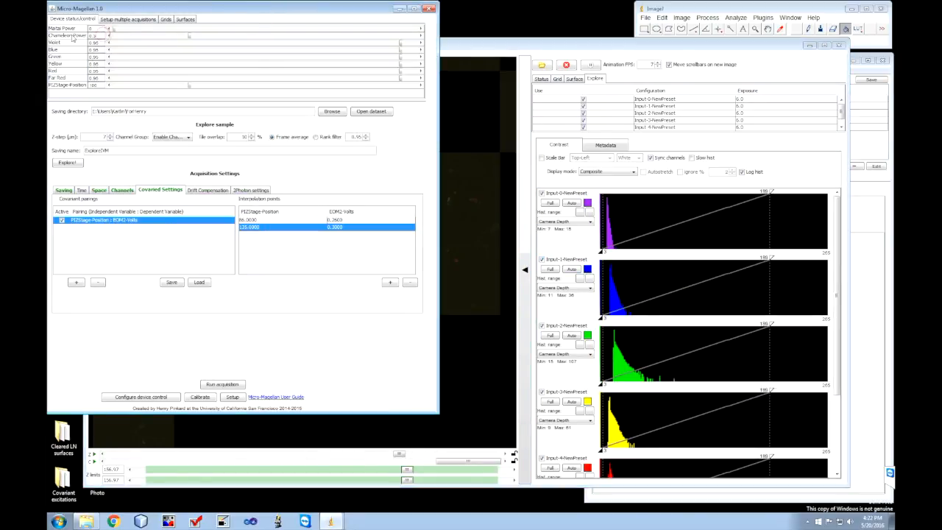
pyautogui.click(478, 45)
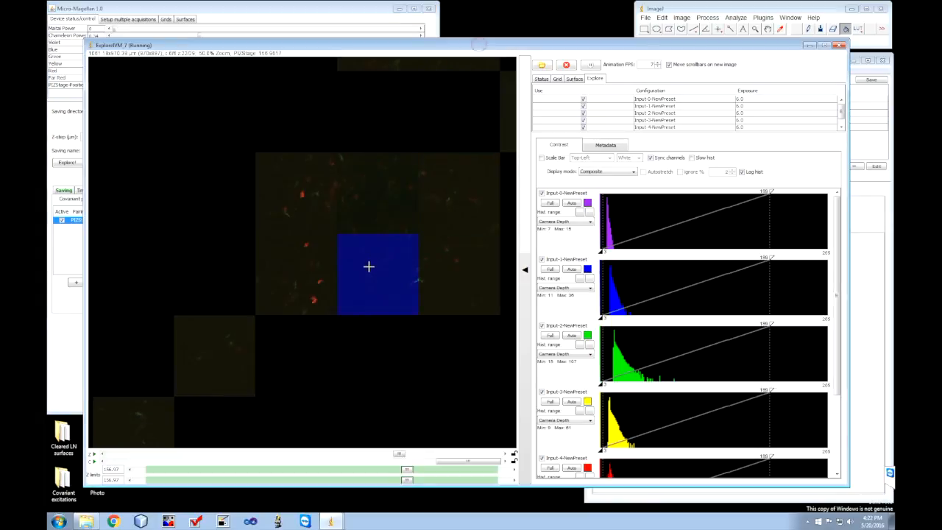
pyautogui.click(320, 218)
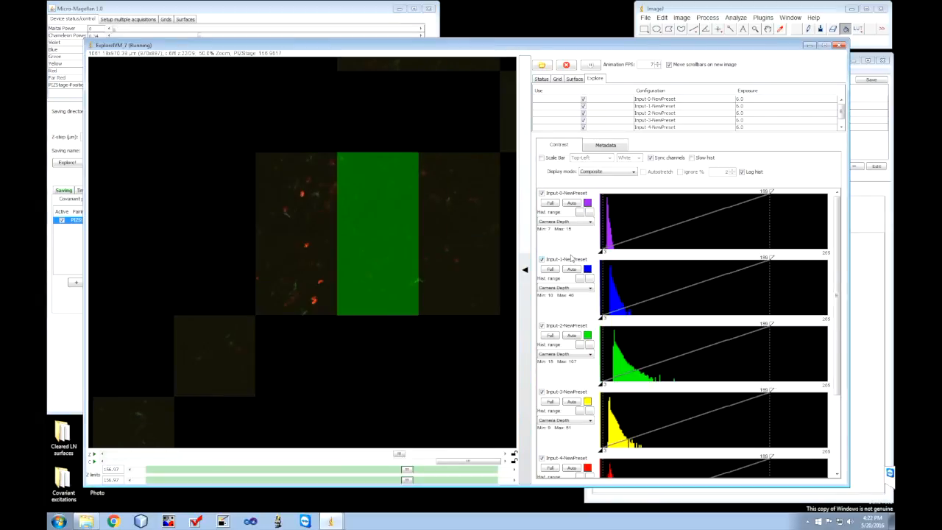
# - Raise Chameleon Power further and re-image the region's tiles at the 156.97 depth
pyautogui.click(234, 6)
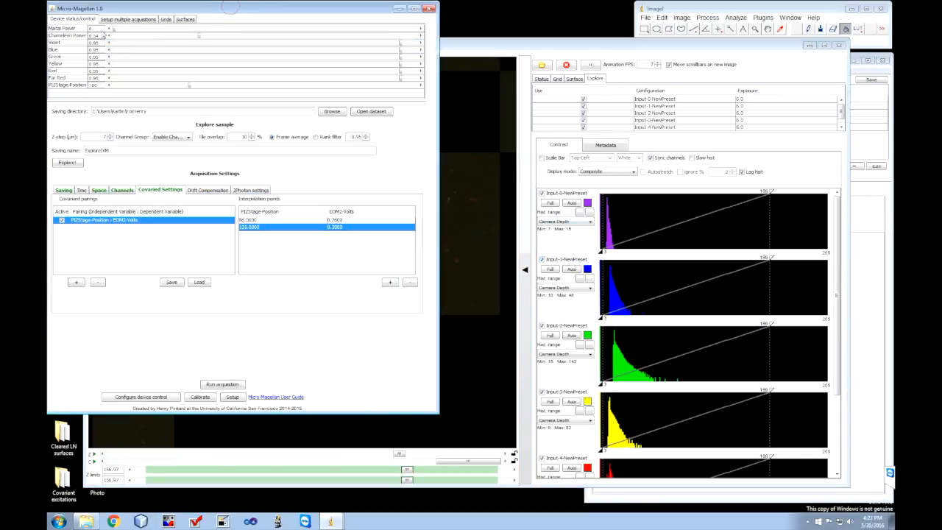
pyautogui.click(533, 61)
pyautogui.click(349, 245)
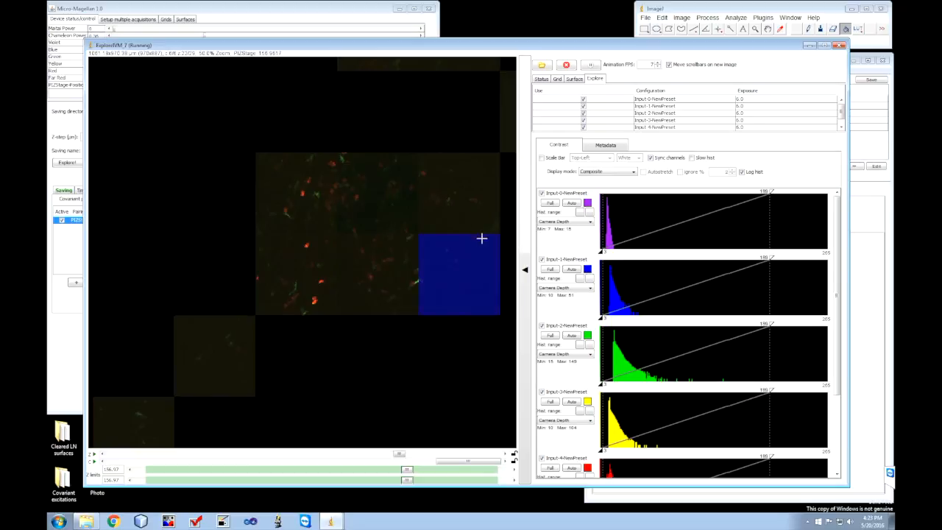
# - Add a third interpolation point with PIZStage-Position 157 and EOM2-Volts 0.36
pyautogui.click(65, 264)
pyautogui.click(390, 282)
pyautogui.doubleClick(250, 220)
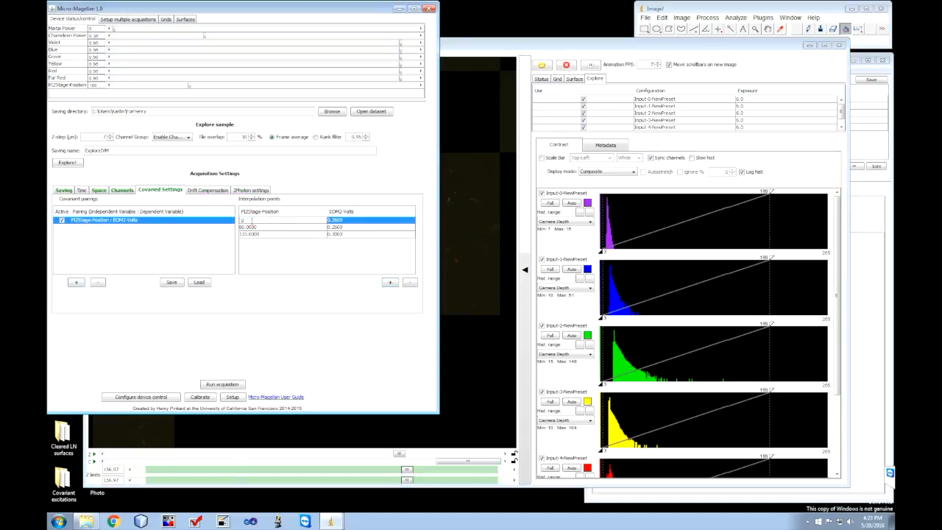
pyautogui.press('Return')
pyautogui.doubleClick(351, 234)
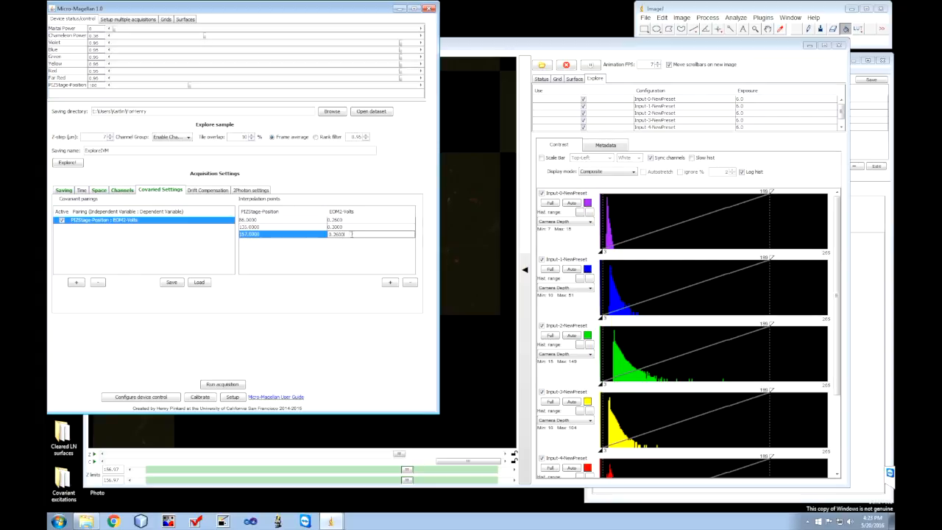
pyautogui.write('36')
pyautogui.press('Return')
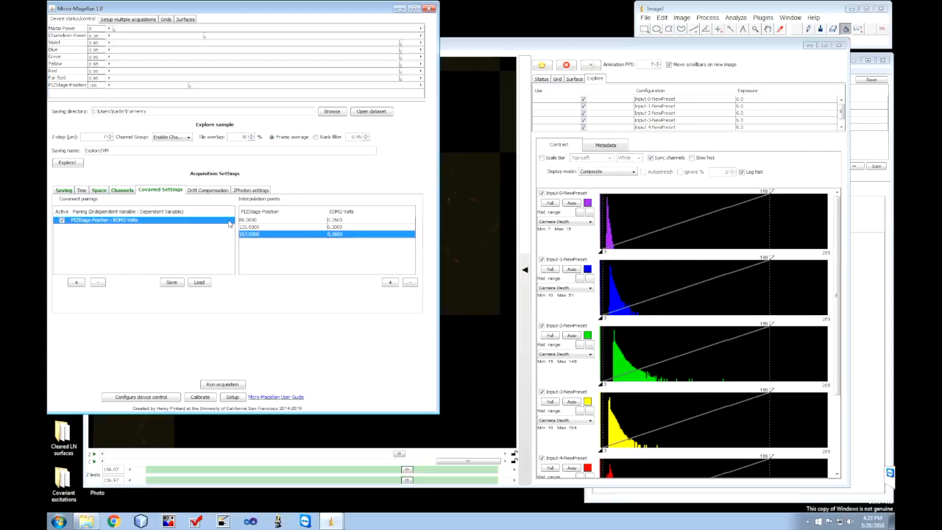
# - Move the explore view and both Z limits to 170.97, set Chameleon Power to 0.45 and re-image the region's tiles
pyautogui.click(511, 46)
pyautogui.moveTo(407, 468); pyautogui.dragTo(426, 469)
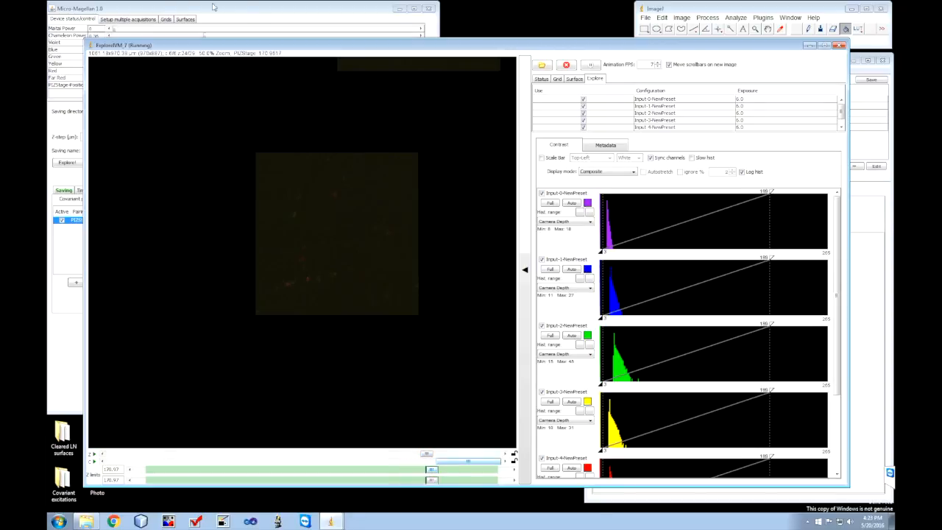
pyautogui.click(99, 30)
pyautogui.doubleClick(94, 36)
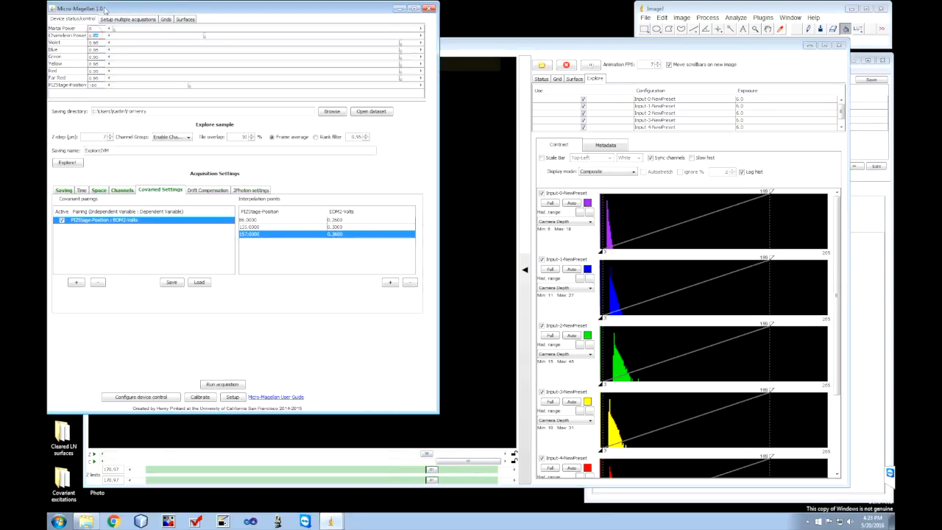
pyautogui.click(486, 48)
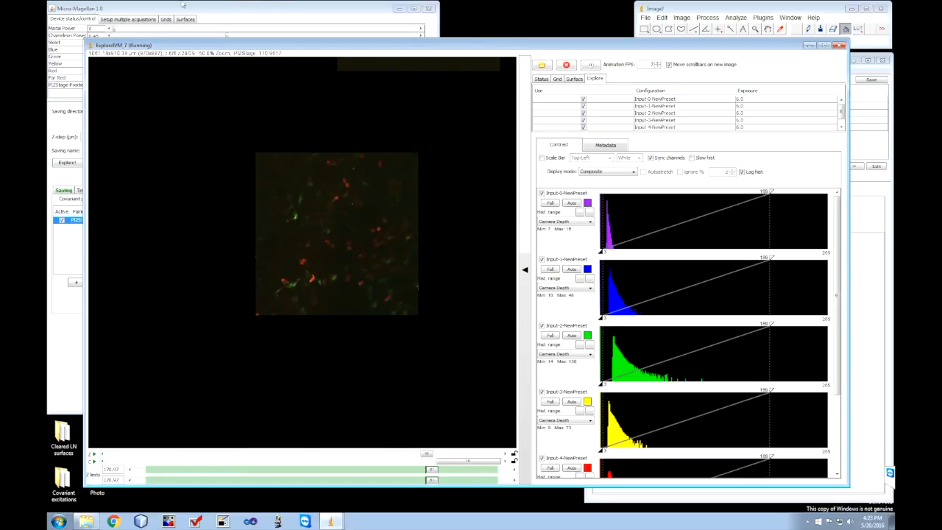
# - Add a fourth interpolation point with PIZStage-Position 171 and EOM2-Volts 0.45
pyautogui.click(213, 3)
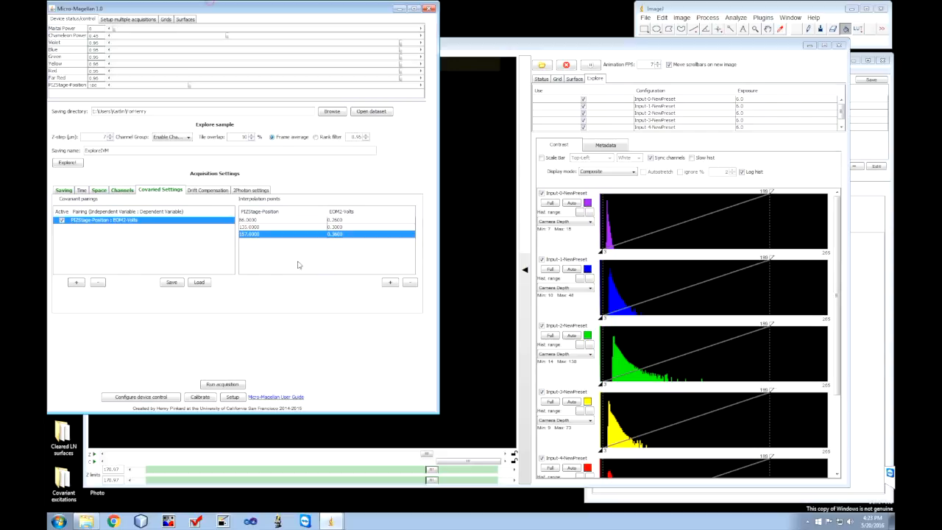
pyautogui.click(391, 283)
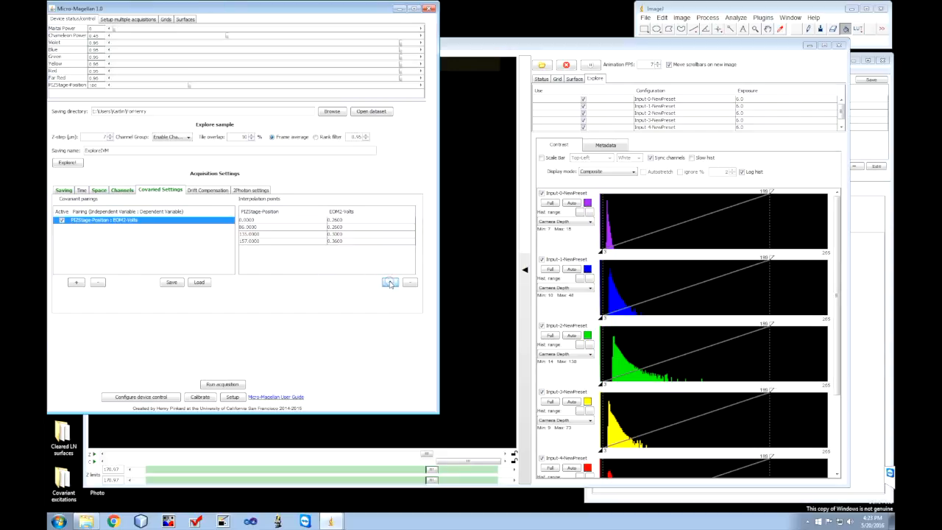
pyautogui.click(243, 220)
pyautogui.write('17')
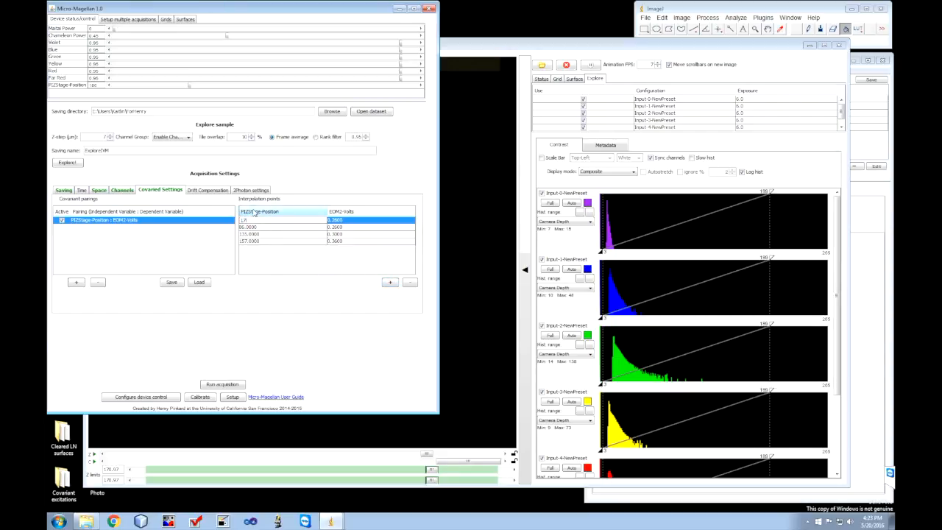
pyautogui.write('1')
pyautogui.press('Return')
pyautogui.doubleClick(340, 242)
pyautogui.write('.45')
pyautogui.press('Return')
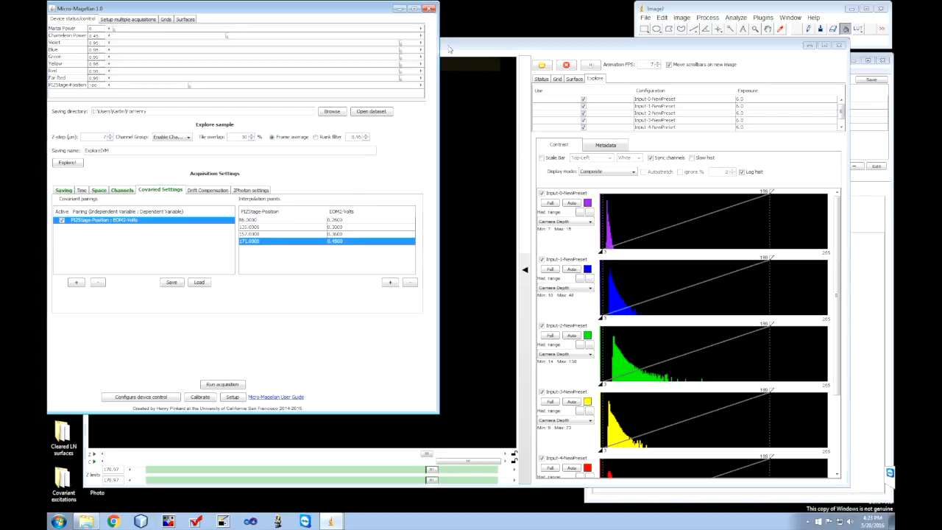
# - Image the region's tiles with both Z limits at 191.97, and re-image them with Chameleon Power set to 0.55
pyautogui.click(449, 49)
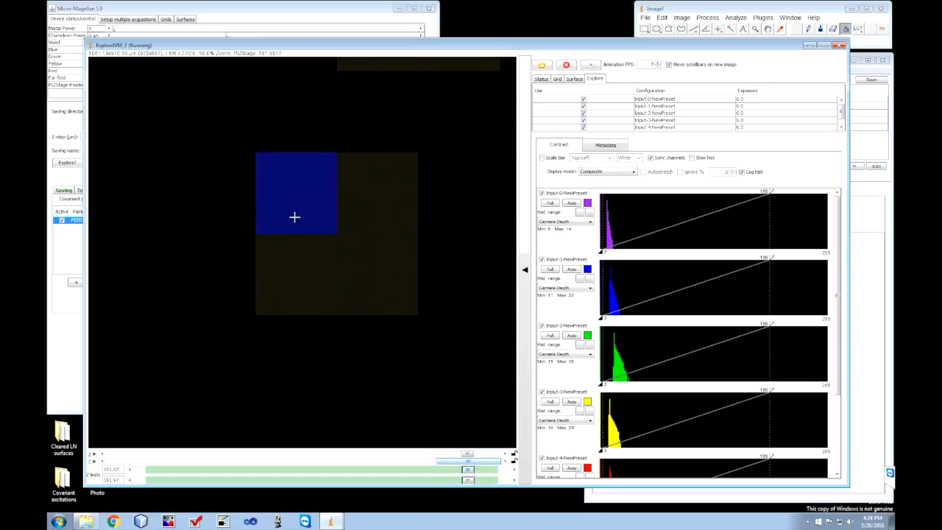
pyautogui.click(353, 258)
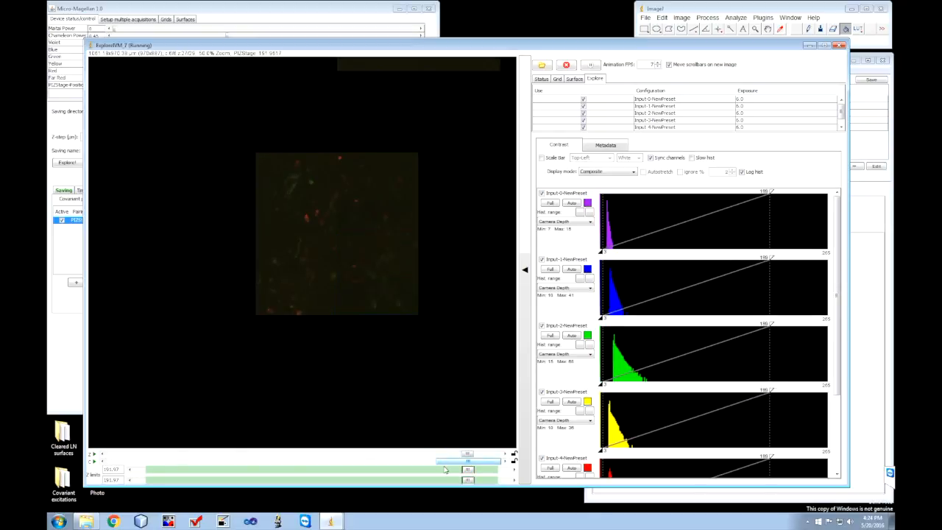
pyautogui.click(139, 7)
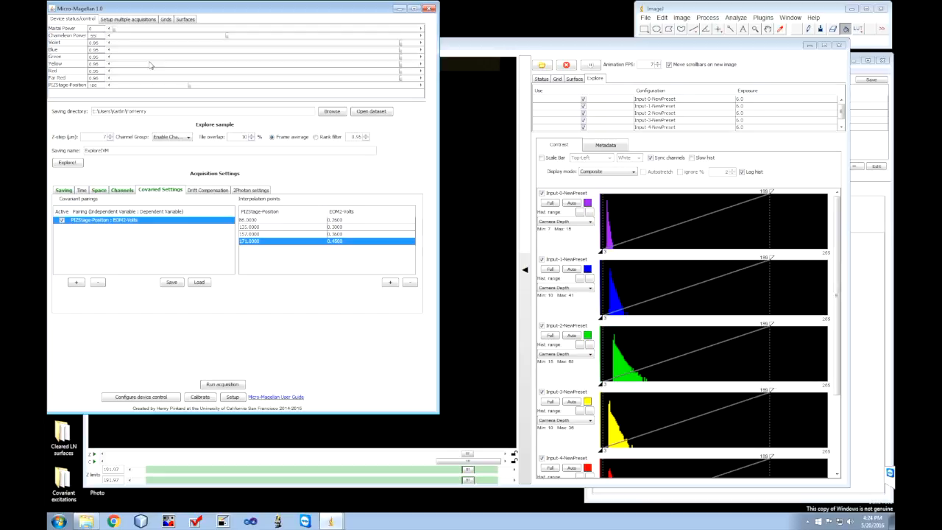
pyautogui.click(613, 46)
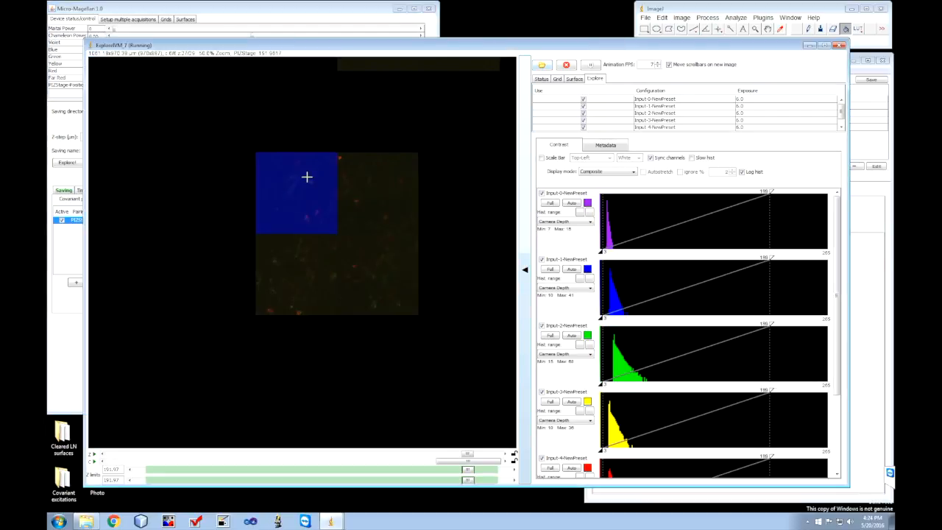
pyautogui.moveTo(367, 252); pyautogui.dragTo(370, 253)
pyautogui.click(370, 254)
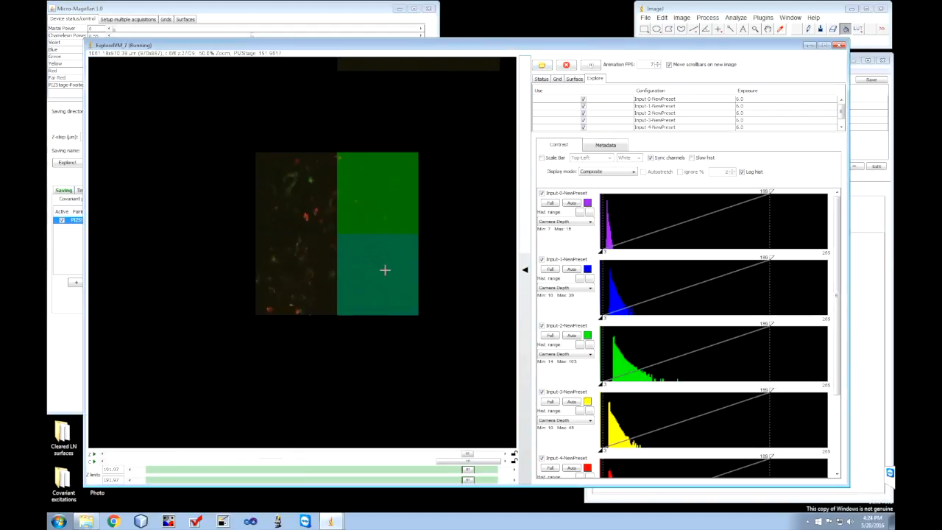
# - Add a fifth interpolation point with PIZStage-Position 192 and EOM2-Volts 0.55
pyautogui.click(65, 306)
pyautogui.click(390, 281)
pyautogui.click(250, 219)
pyautogui.click(250, 219)
pyautogui.press('Return')
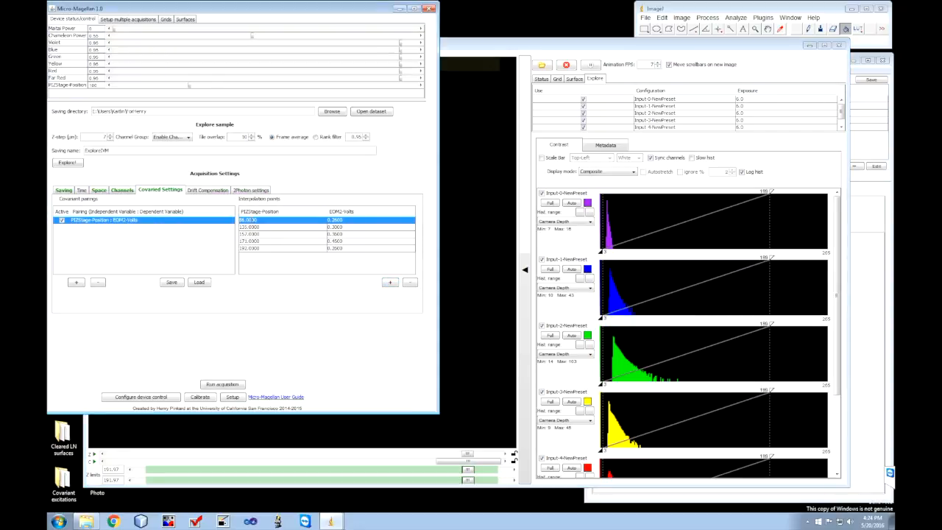
pyautogui.doubleClick(364, 249)
pyautogui.press('BackSpace')
pyautogui.press('BackSpace')
pyautogui.press('BackSpace')
pyautogui.press('BackSpace')
pyautogui.write('55')
pyautogui.press('Return')
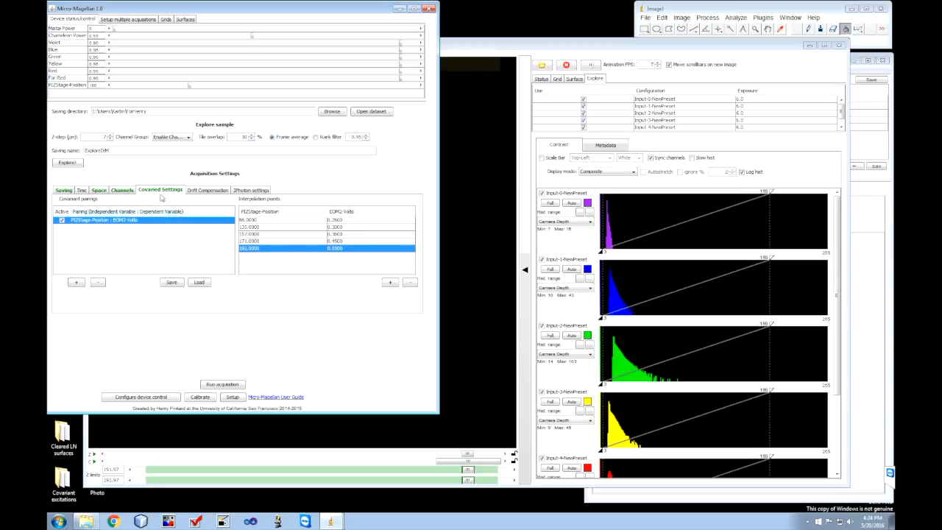
# - Review the time, space, channel and covaried settings, and run the acquisition
pyautogui.click(82, 190)
pyautogui.click(98, 190)
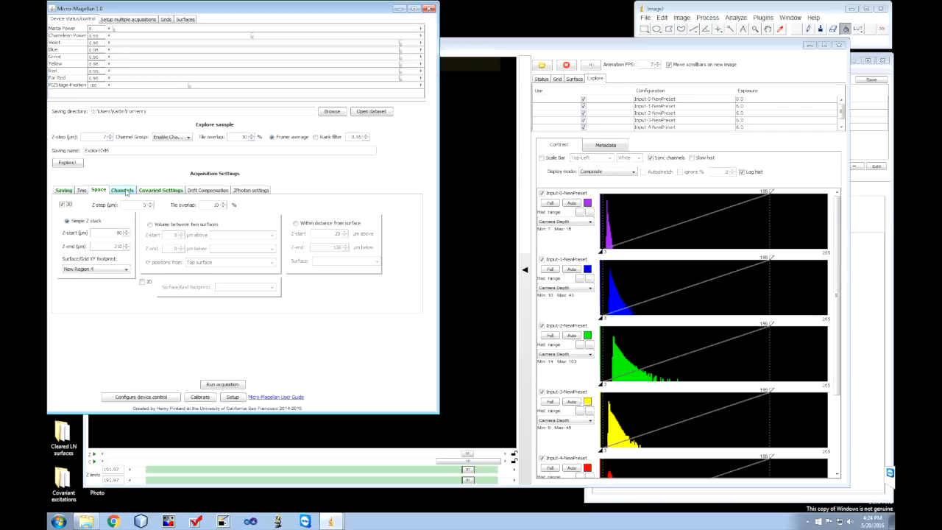
pyautogui.click(126, 190)
pyautogui.click(158, 190)
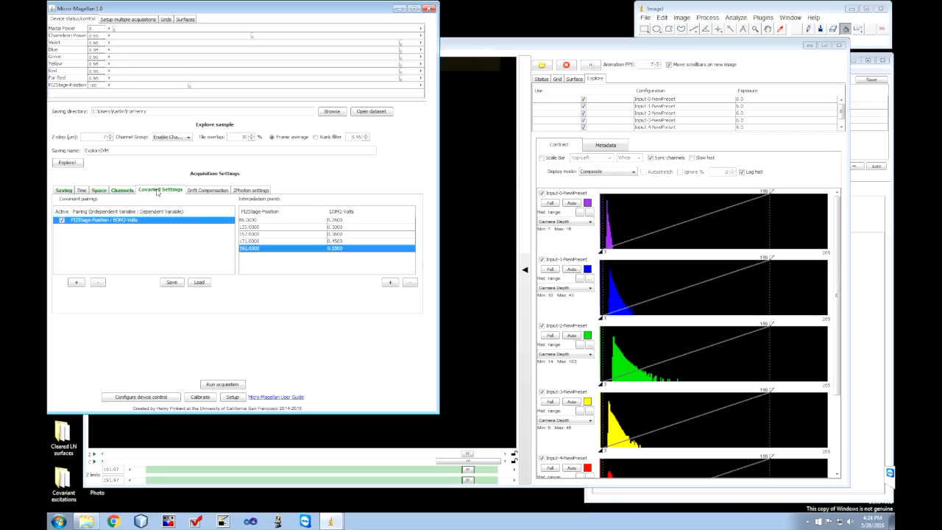
pyautogui.click(211, 383)
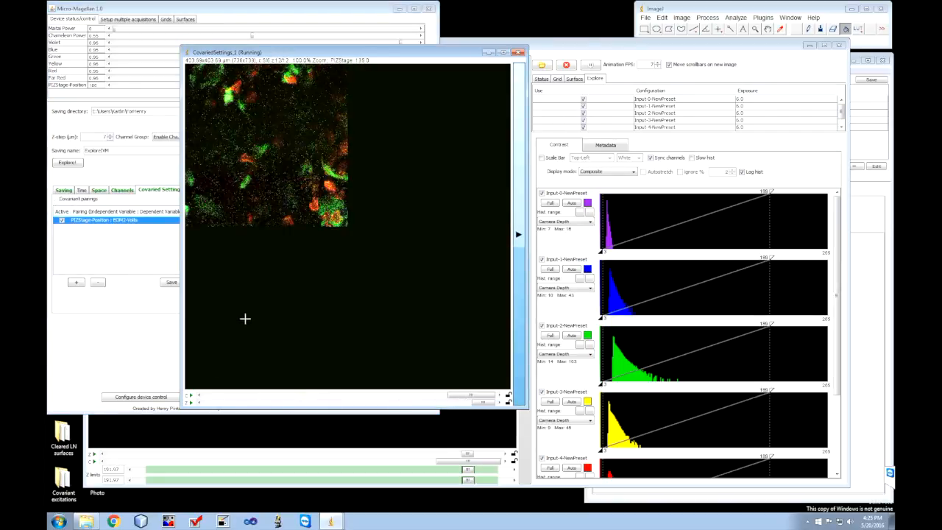